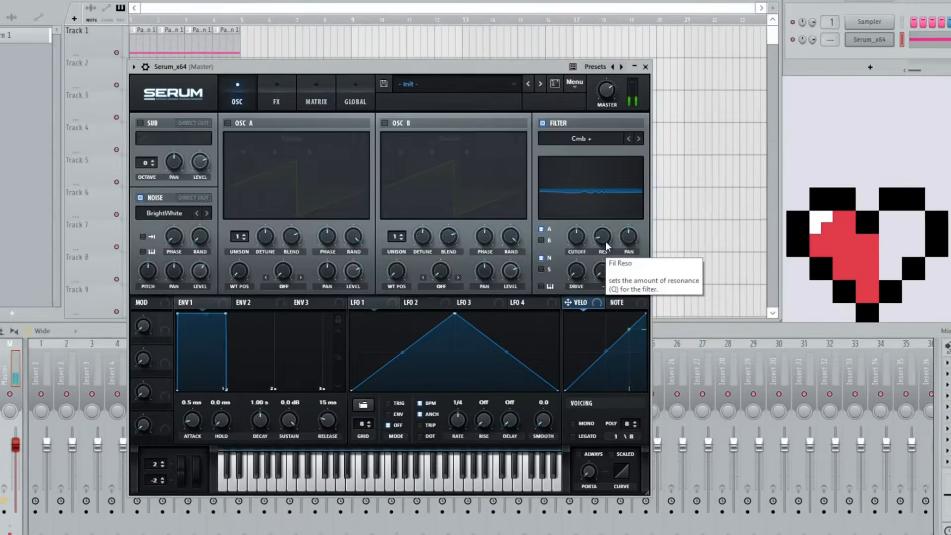
- Maximize the Cmb + filter's resonance and set its cutoff to follow the Note modulation source
drag(603, 243, 605, 207)
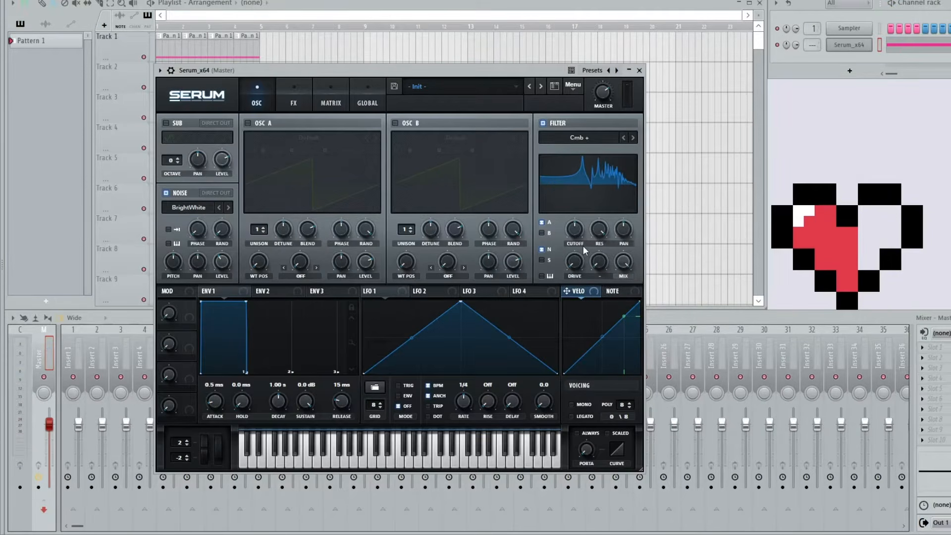
drag(575, 239, 575, 273)
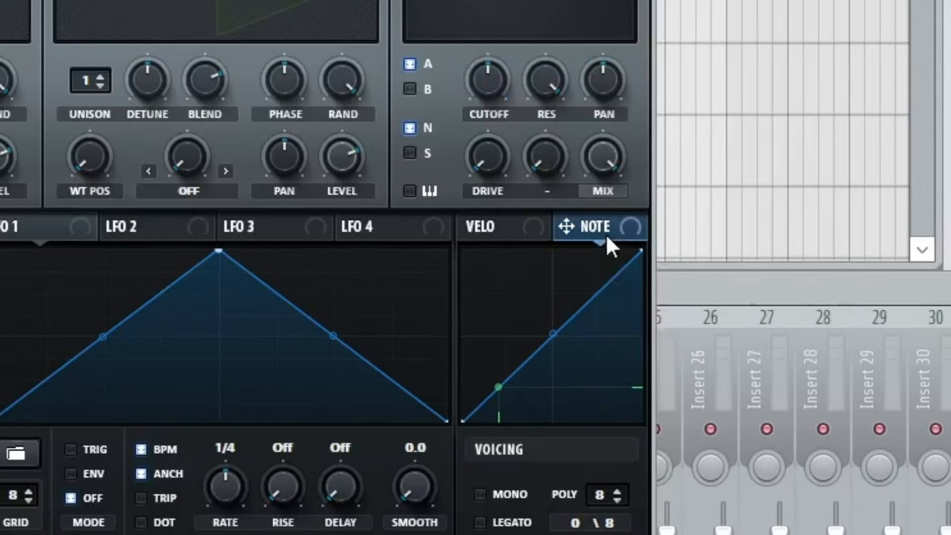
drag(506, 91, 490, 81)
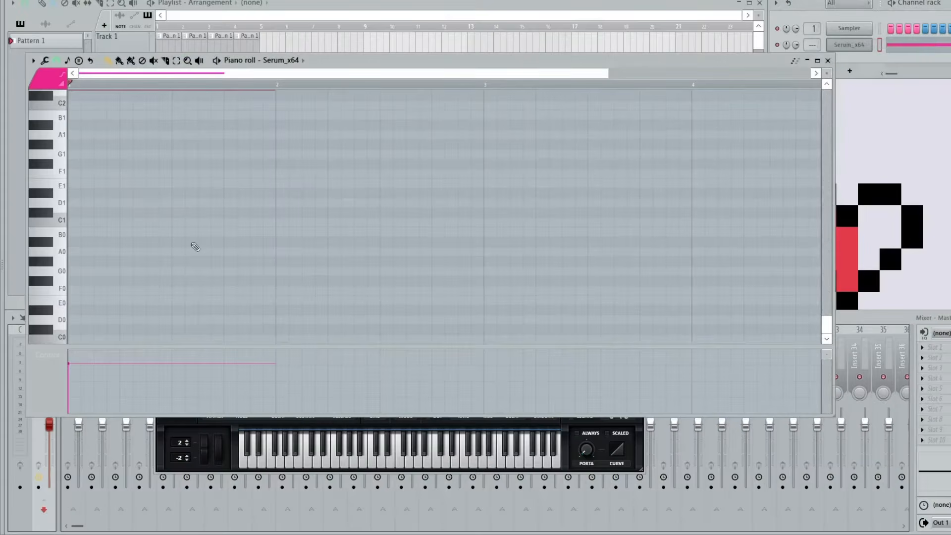
- Audition the D2, F2 and G2 keys in the Serum_x64 piano roll, and close it
scroll(195, 246, up, 5)
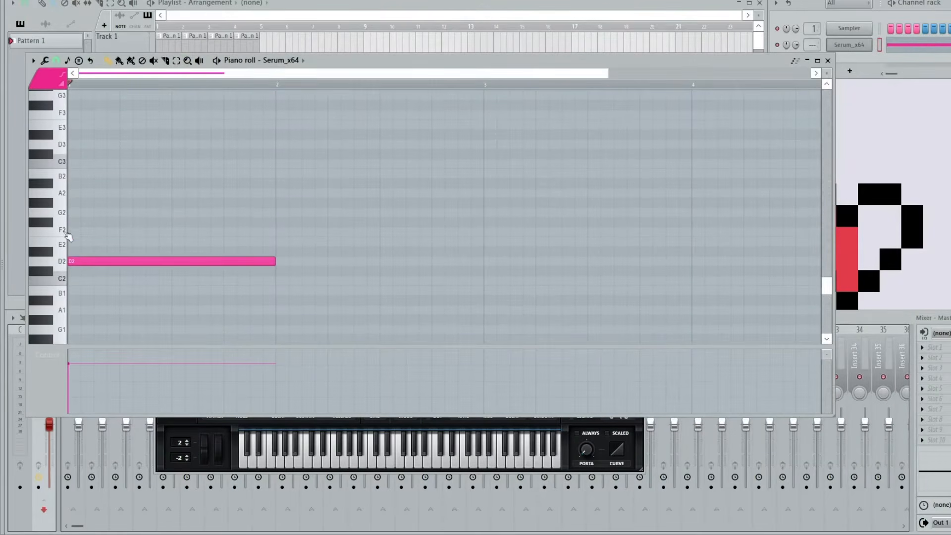
click(63, 264)
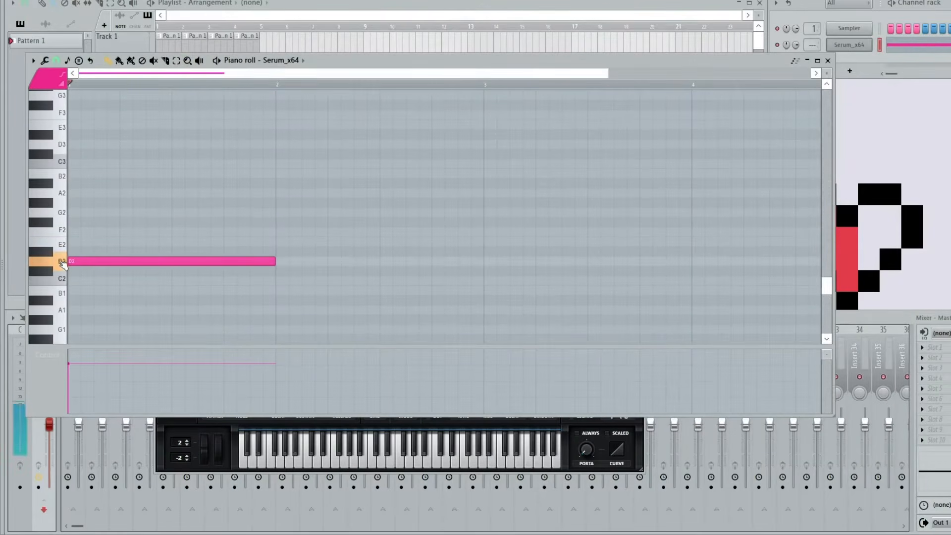
click(61, 229)
click(59, 214)
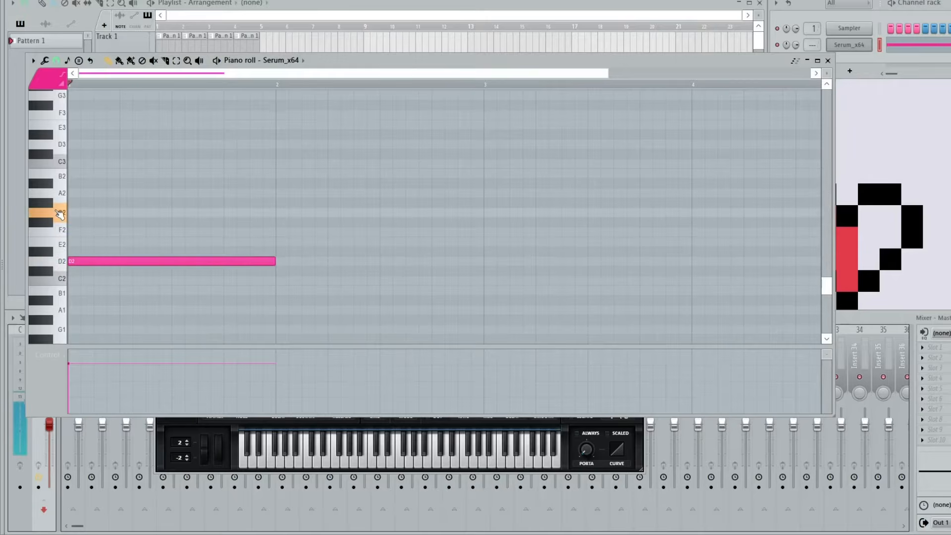
key(F7)
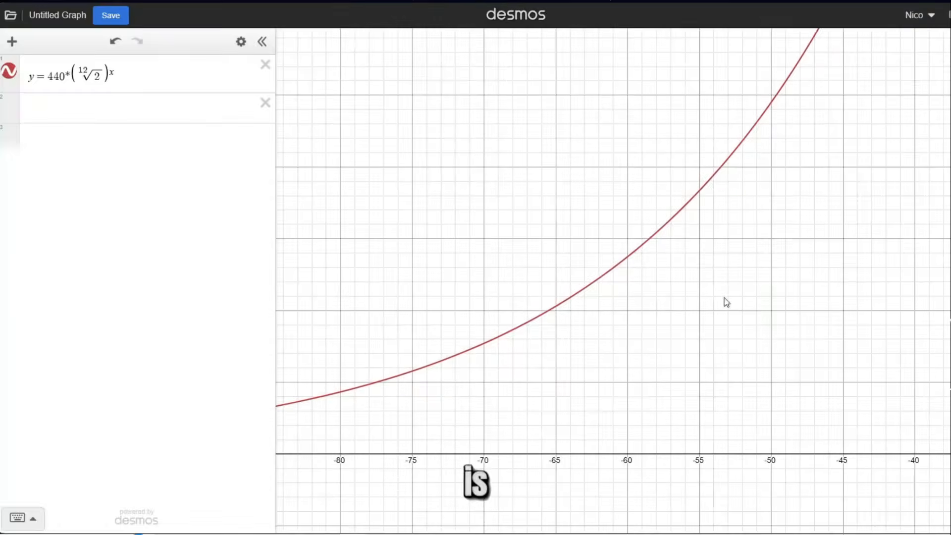
- Examine the Desmos graph of y equal to 440 times the twelfth root of 2 raised to x
scroll(634, 254, up, 3)
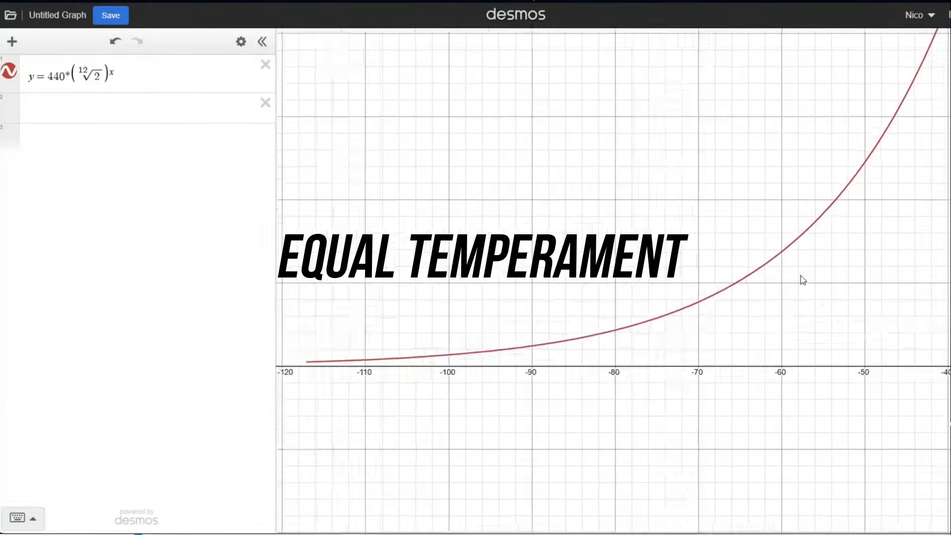
scroll(802, 280, down, 5)
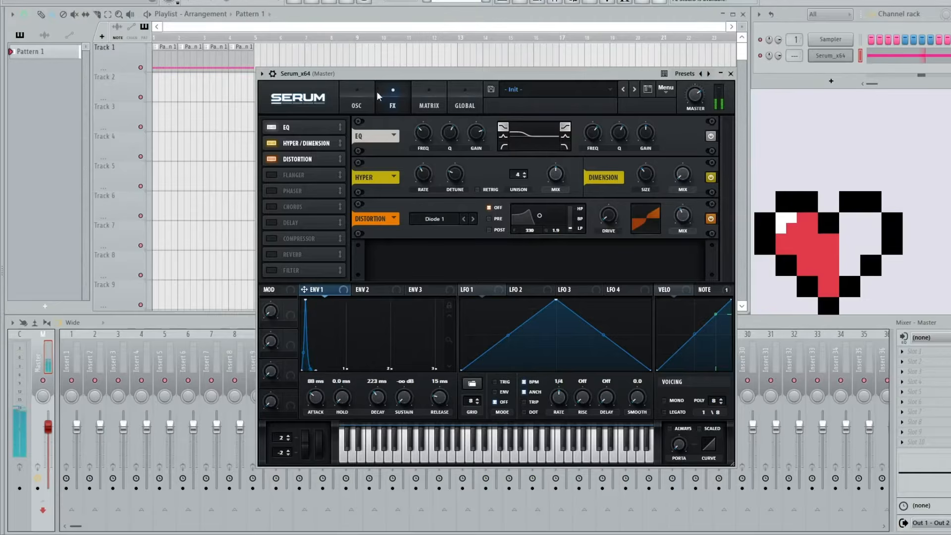
- Return Serum to its oscillator view and play back the arrangement's clips on Track 1 and Track 2
click(353, 96)
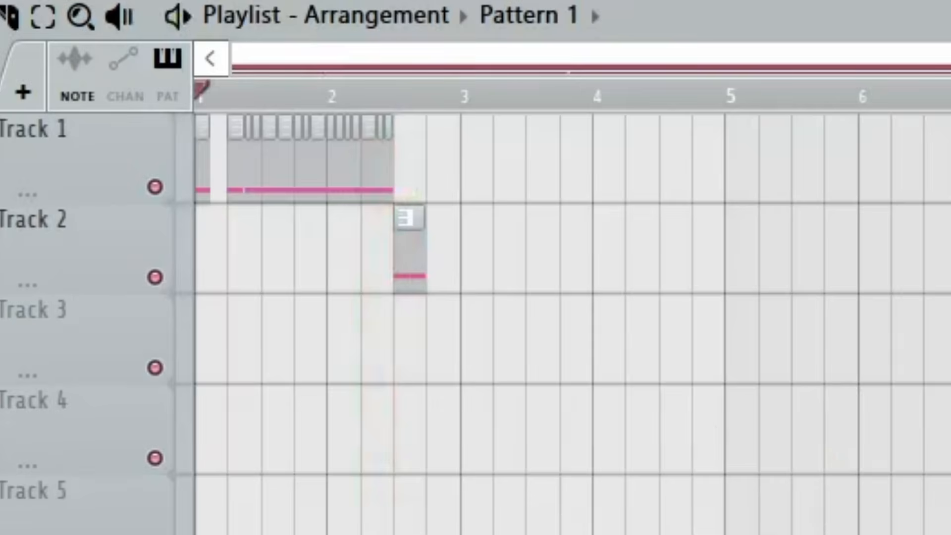
key(space)
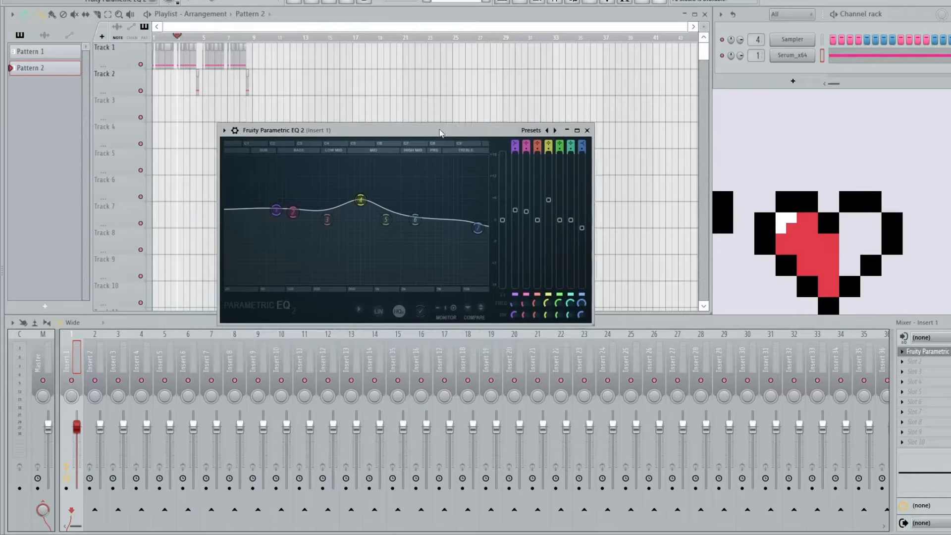
drag(454, 134, 478, 178)
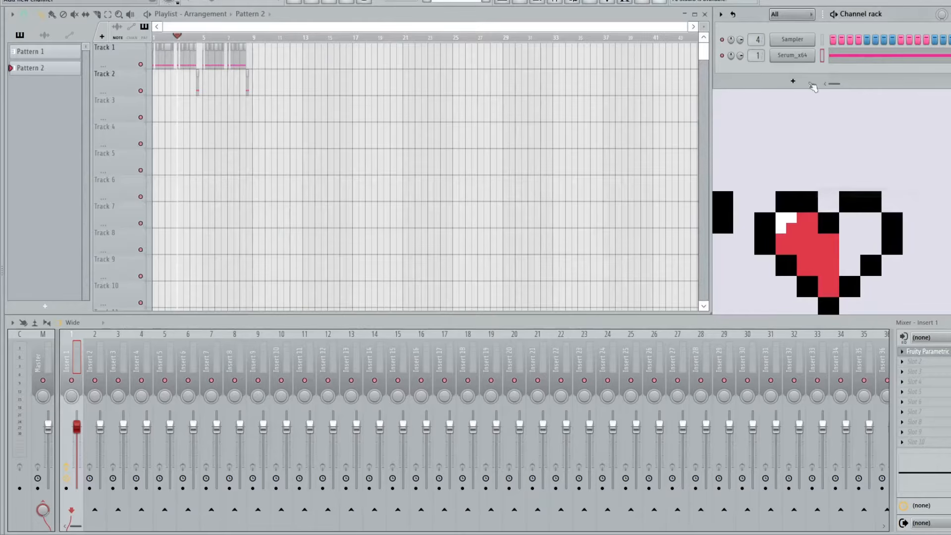
- Clone the Serum_x64 channel and move its plugin window clear of the pattern list
right_click(802, 61)
click(831, 167)
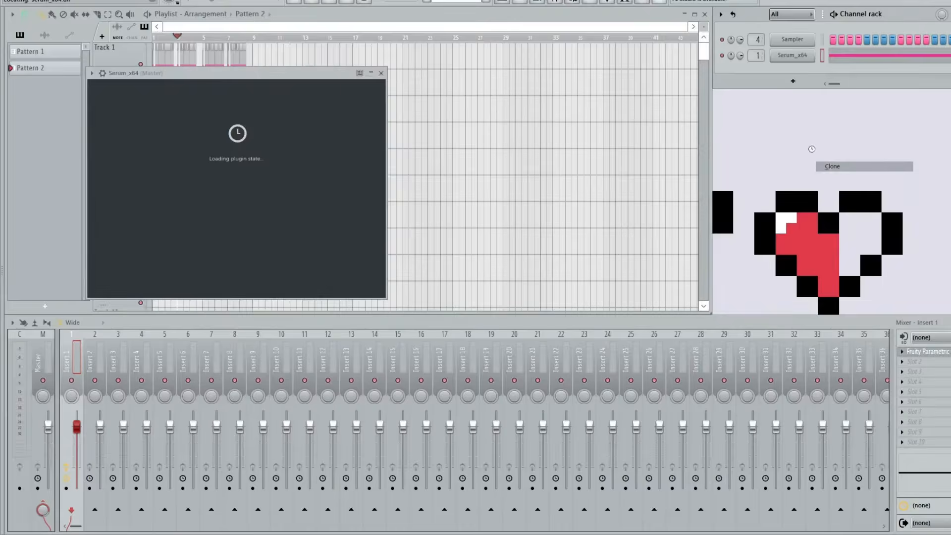
drag(421, 90, 617, 95)
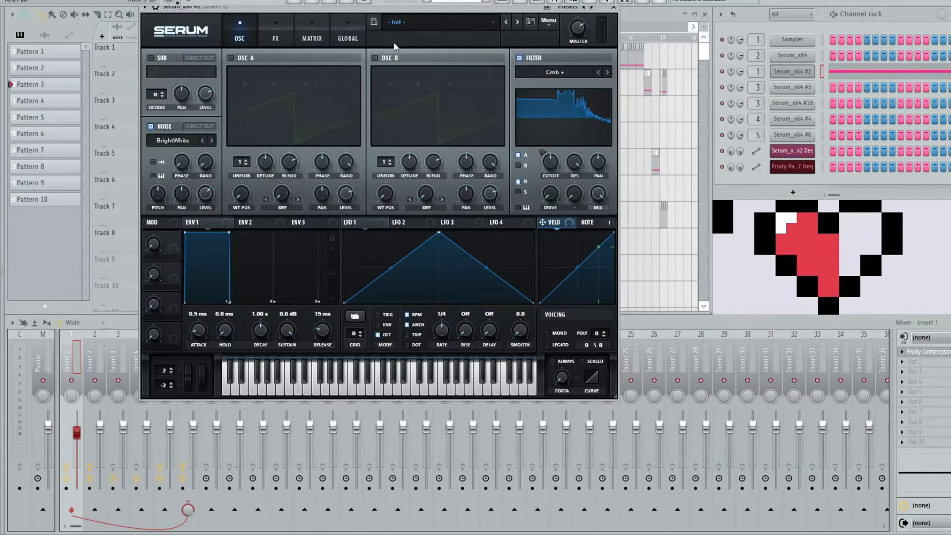
- Play back the sounds and review the effects chains of Serum_x64 #2 and Serum_x64 #6
drag(414, 15, 440, 88)
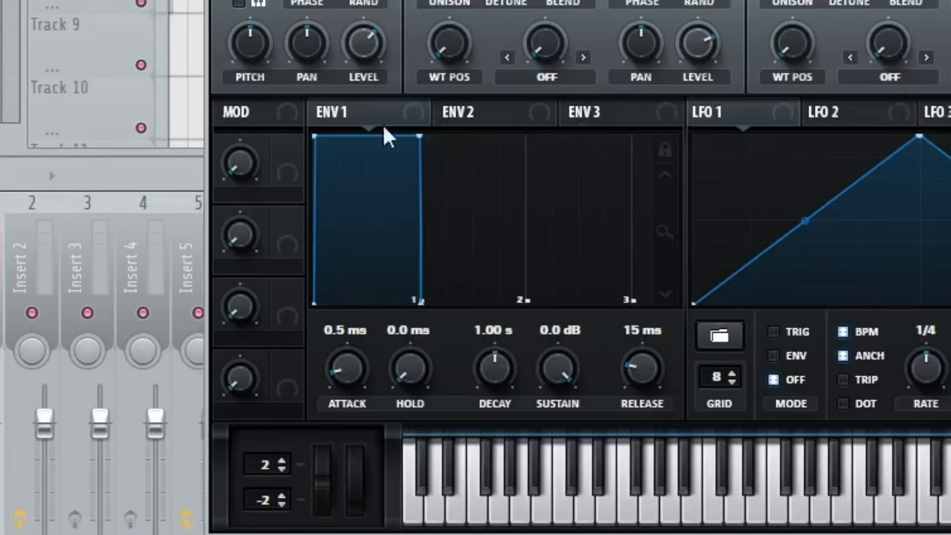
click(313, 105)
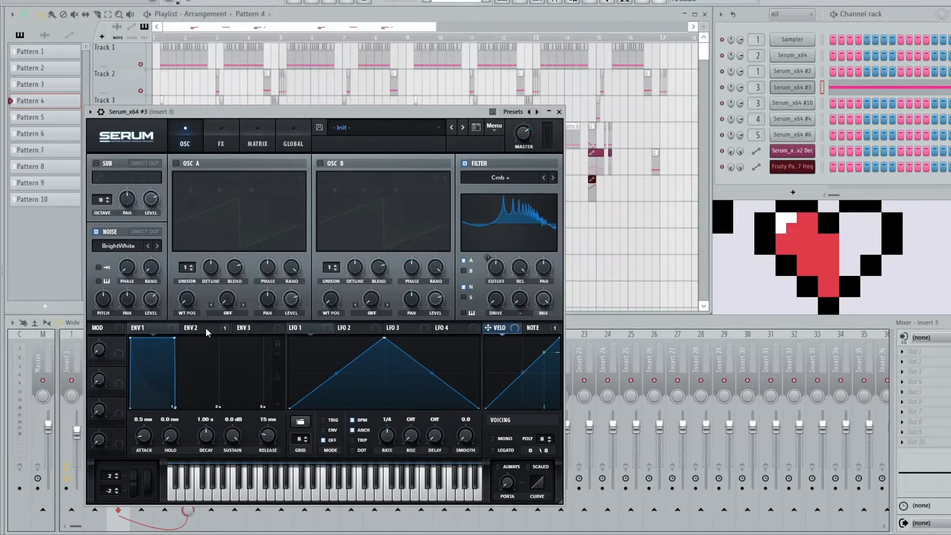
click(203, 328)
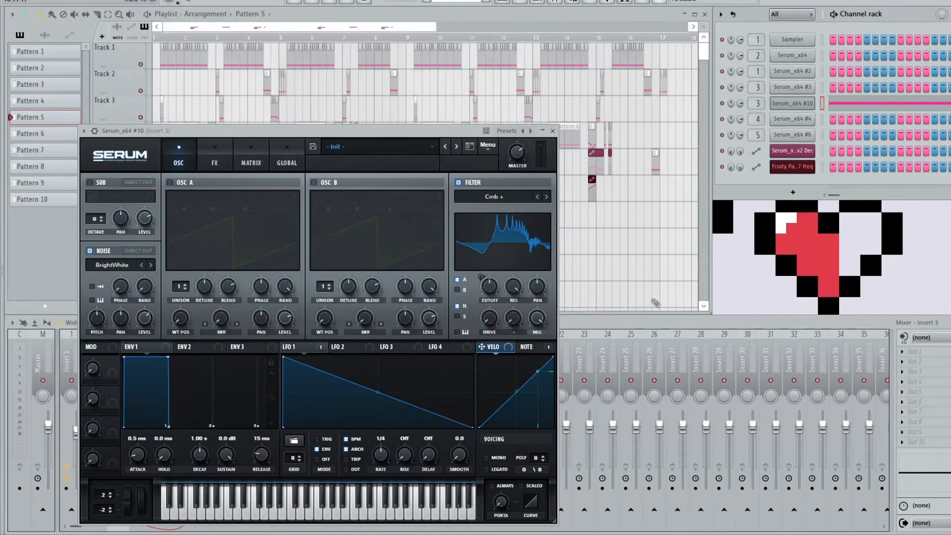
key(space)
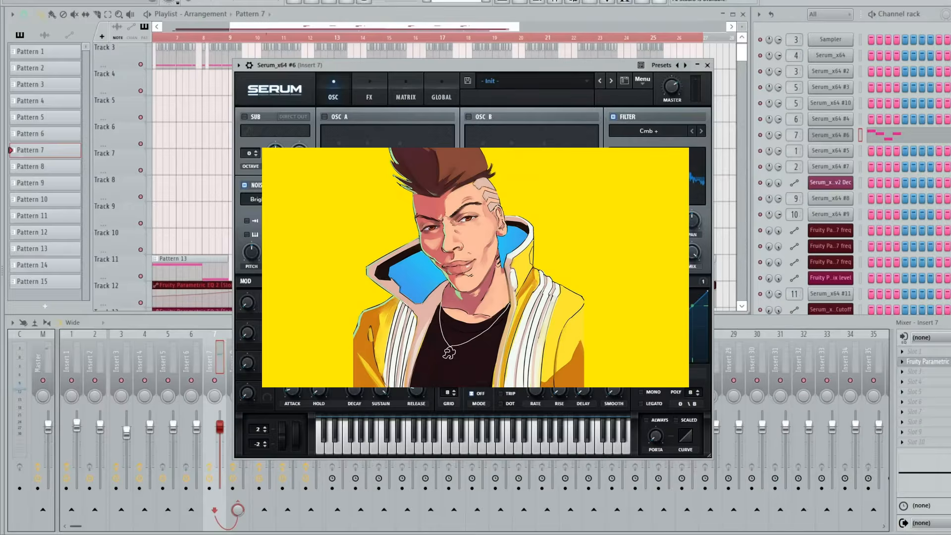
click(370, 95)
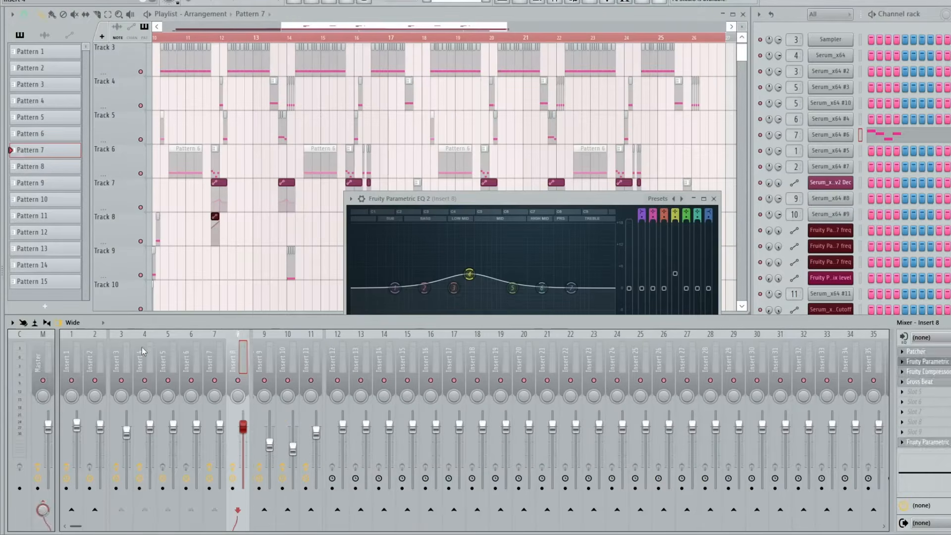
- Select mixer Insert 8 and inspect the effects loaded on it
click(141, 347)
click(222, 350)
click(229, 351)
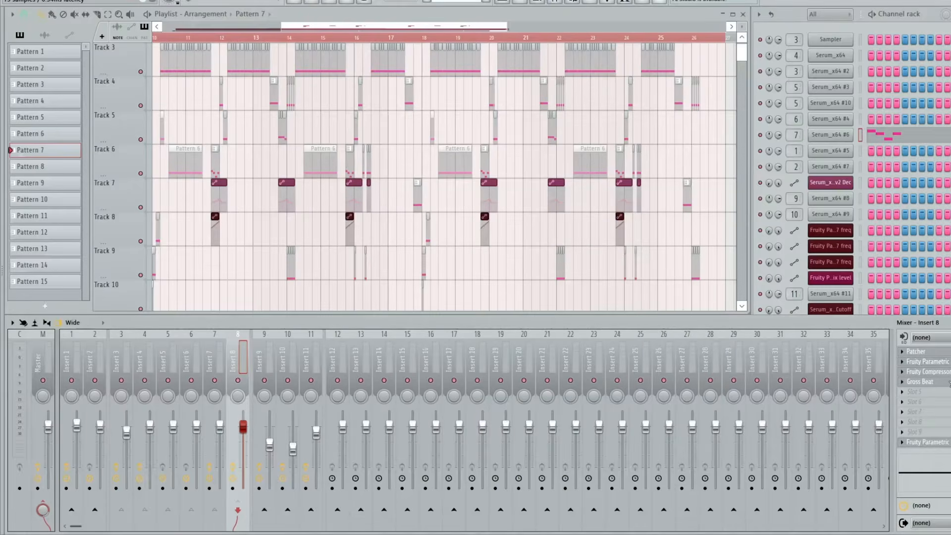
click(949, 382)
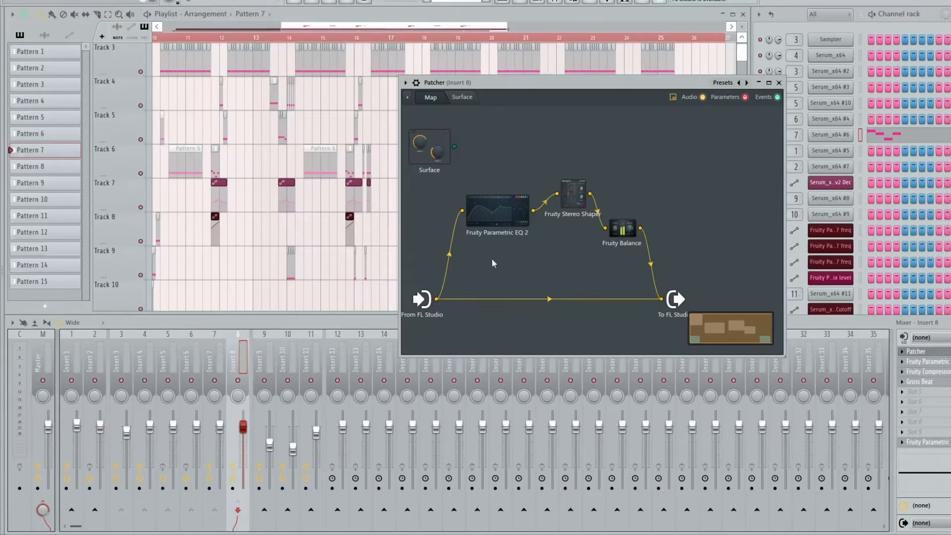
- Inspect the Fruity Parametric EQ 2, Fruity Stereo Shaper and Fruity Balance settings inside Insert 8's Patcher, closing each
double_click(499, 211)
drag(506, 156, 341, 233)
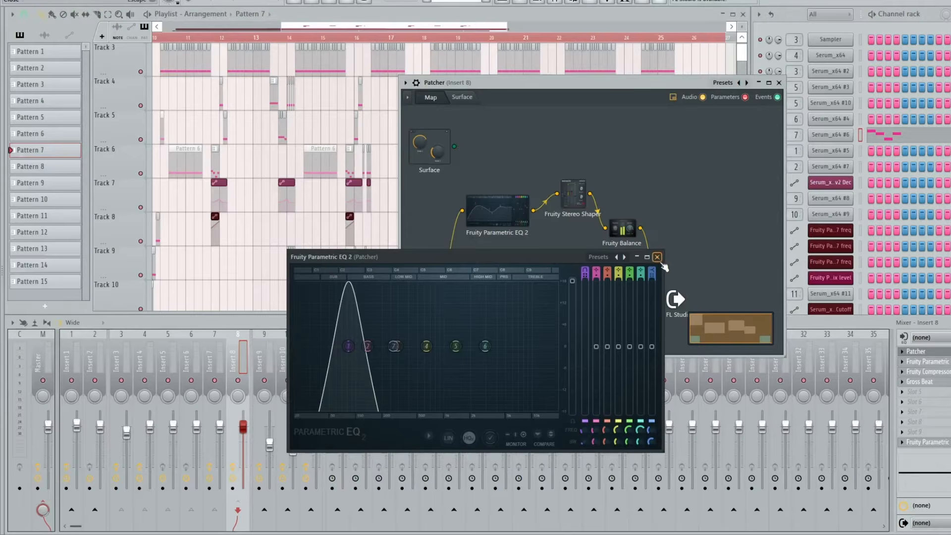
click(657, 257)
double_click(576, 196)
click(653, 142)
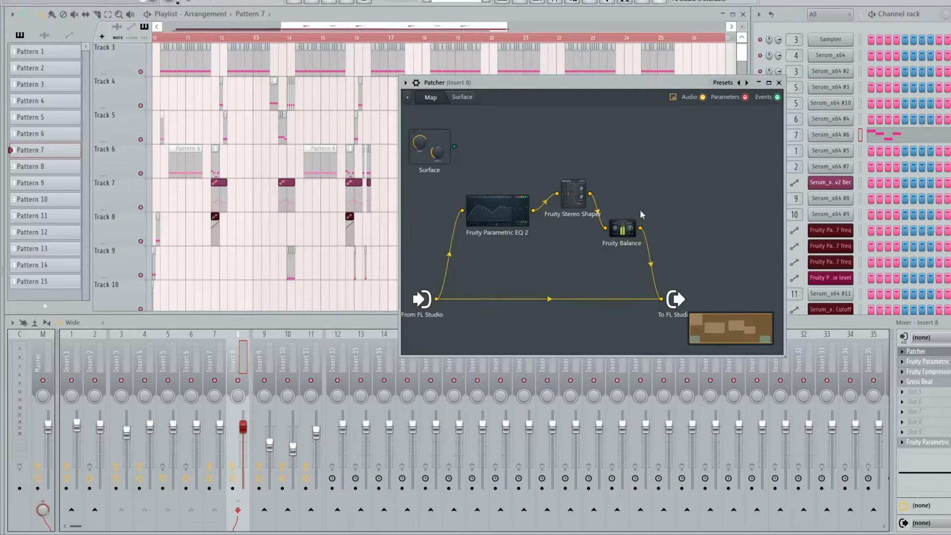
double_click(622, 220)
drag(515, 208, 711, 142)
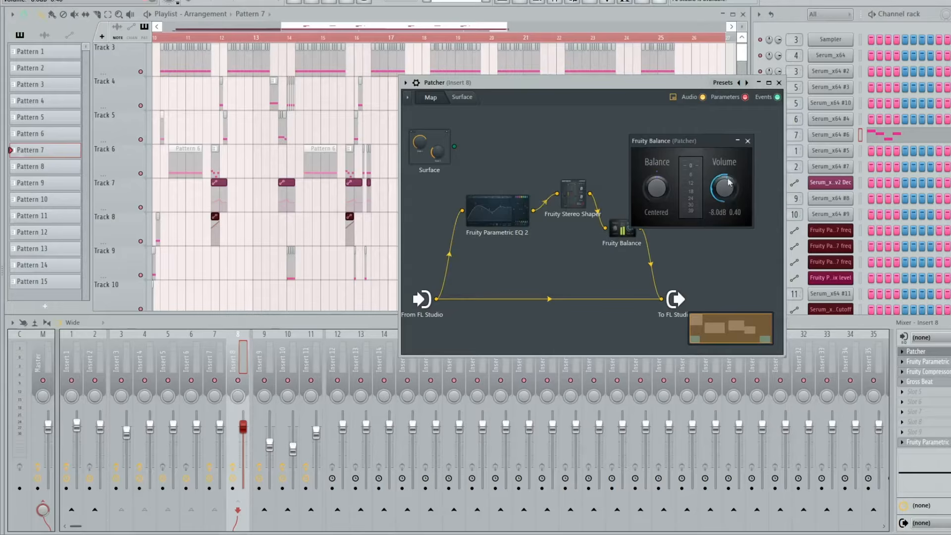
click(747, 142)
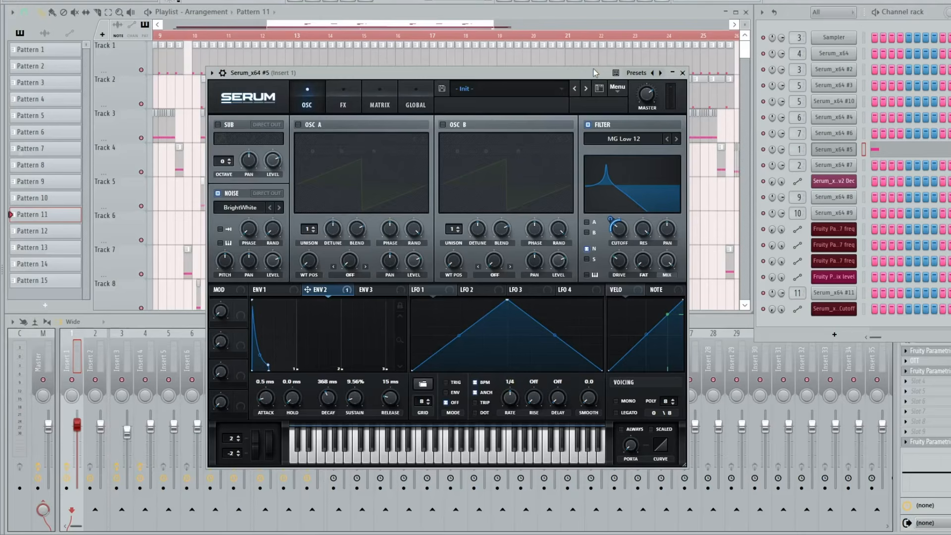
- Inspect the available filter types and the effects page of Serum_x64 #5, keeping the filter type
click(628, 138)
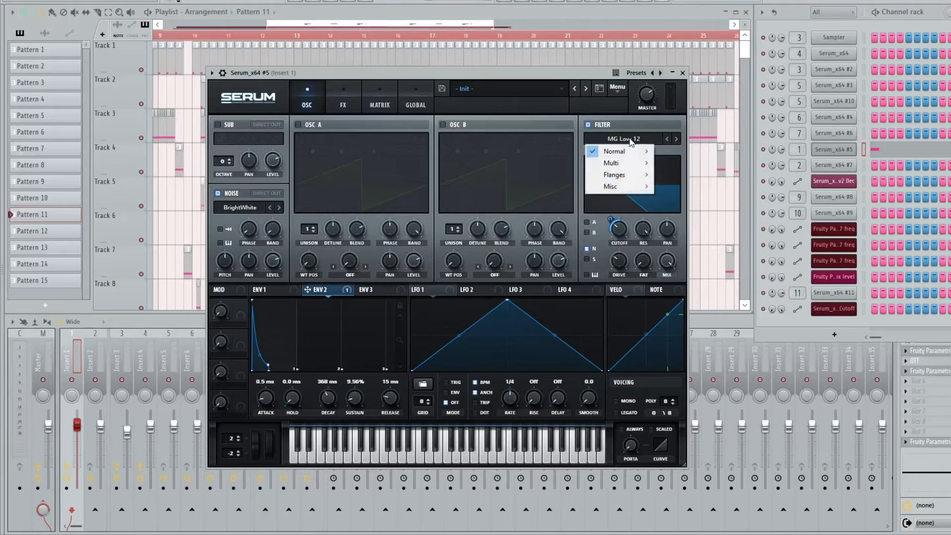
click(587, 77)
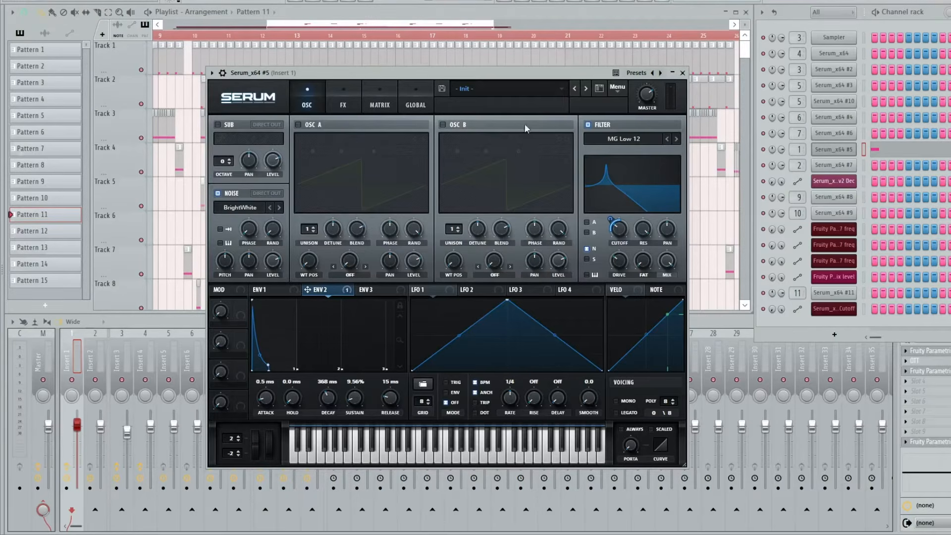
click(344, 103)
click(311, 99)
- Audition Serum_x64 #5 and set its Env 2 decay to 2.63 s
key(space)
key(space)
key(space)
key(space)
key(space)
drag(327, 402, 334, 389)
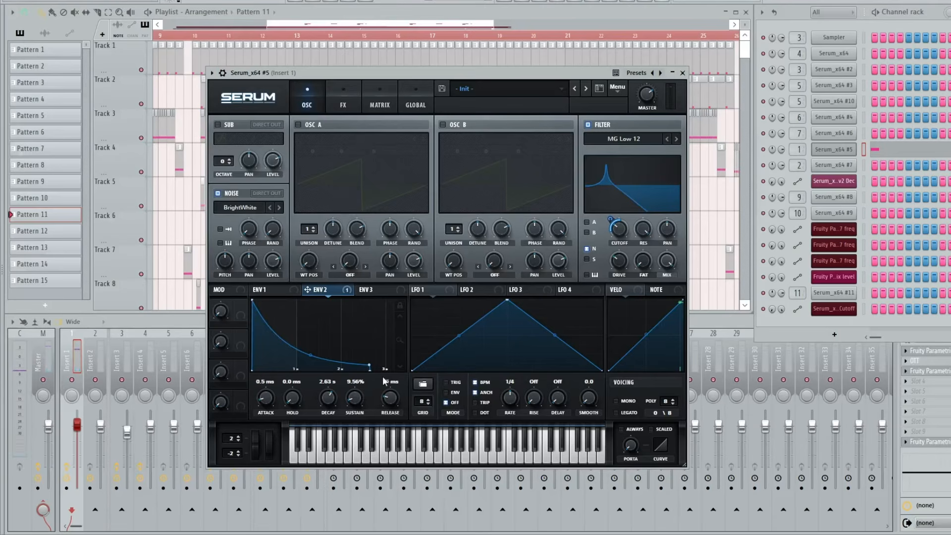
click(343, 102)
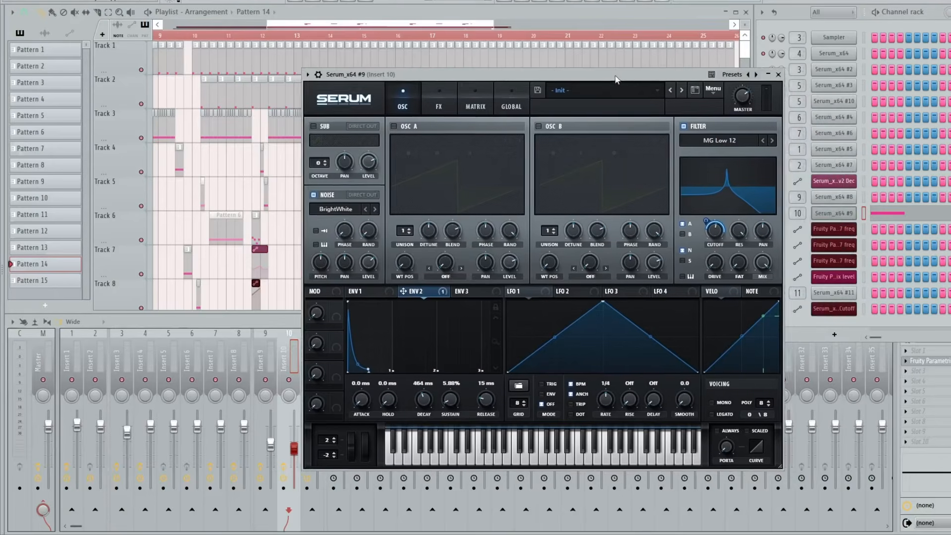
- Review the effects and oscillator settings of Serum_x64 #9
drag(618, 80, 576, 55)
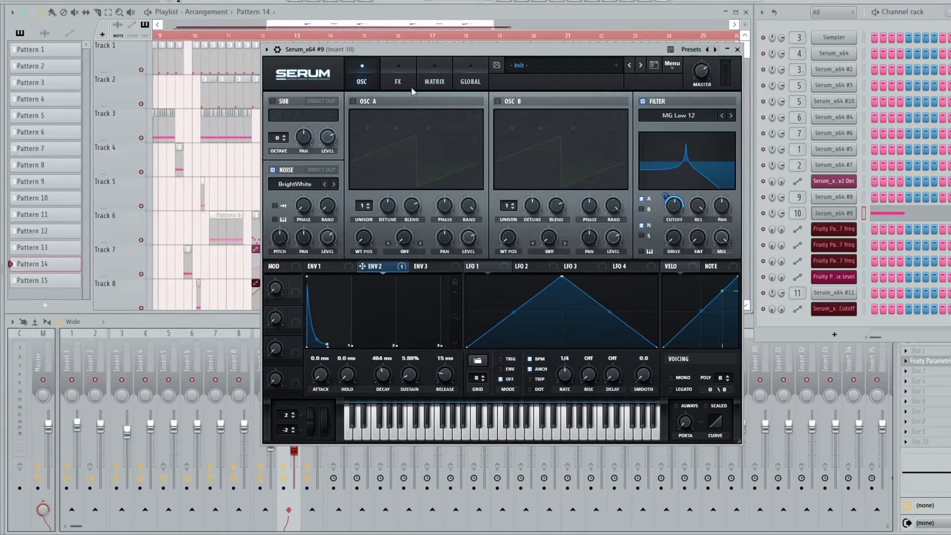
click(398, 79)
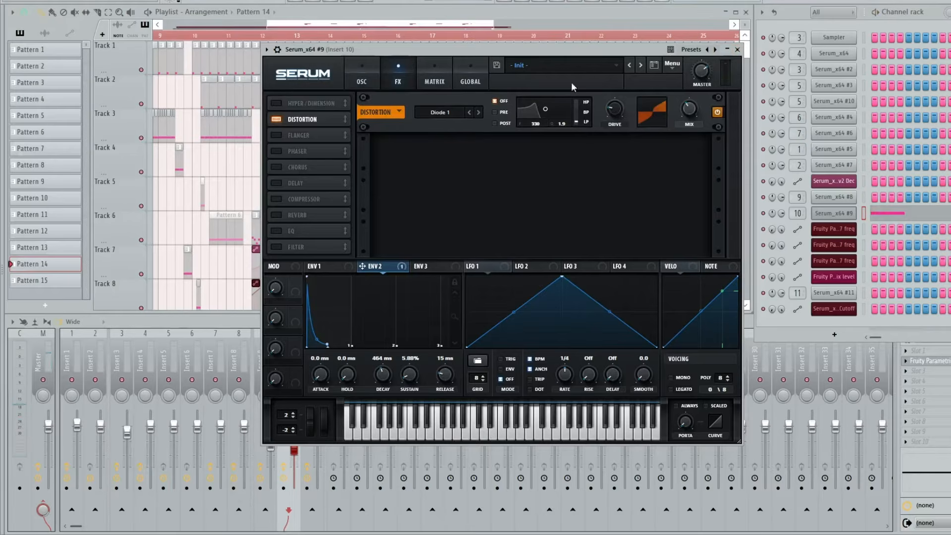
click(375, 85)
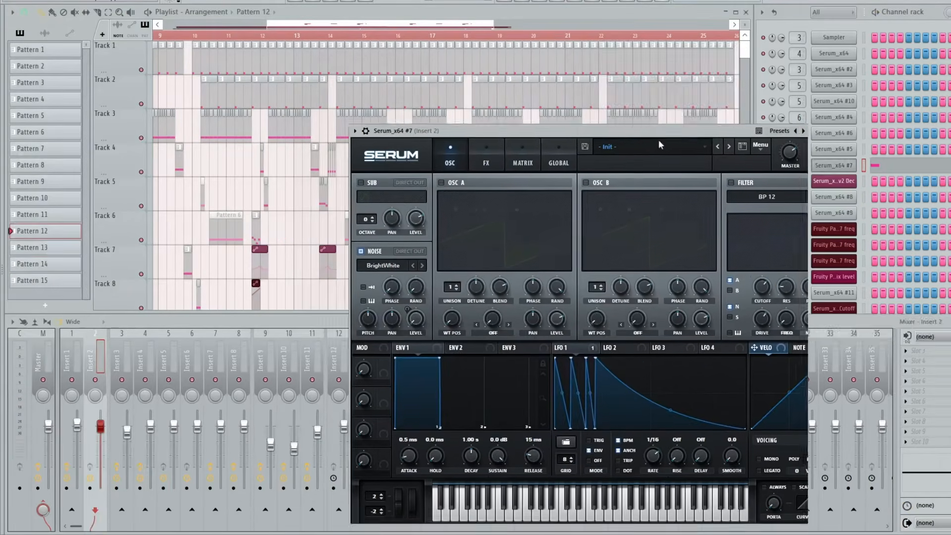
- Reposition the Serum_x64 #7 window and play test notes to hear its LFO-modulated noise
drag(658, 136, 755, 26)
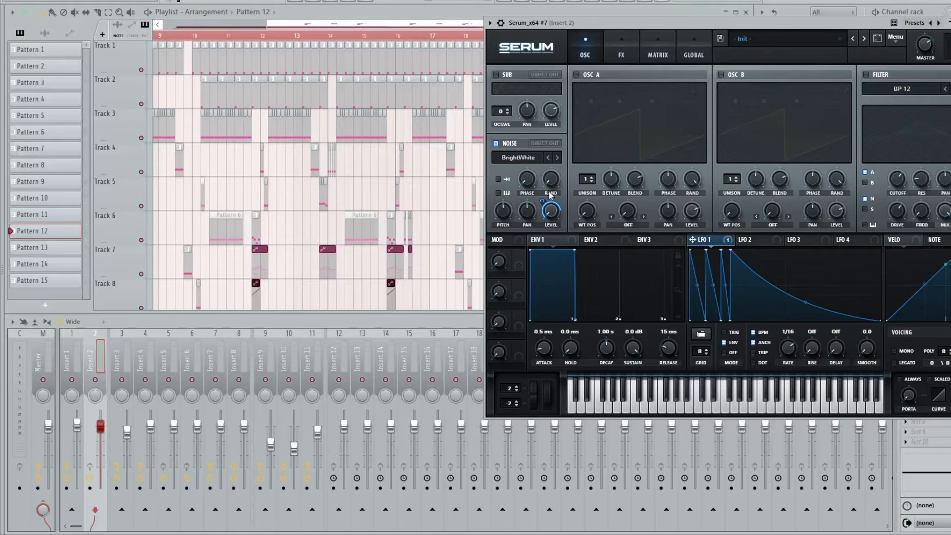
key(z)
key(z)
key(z)
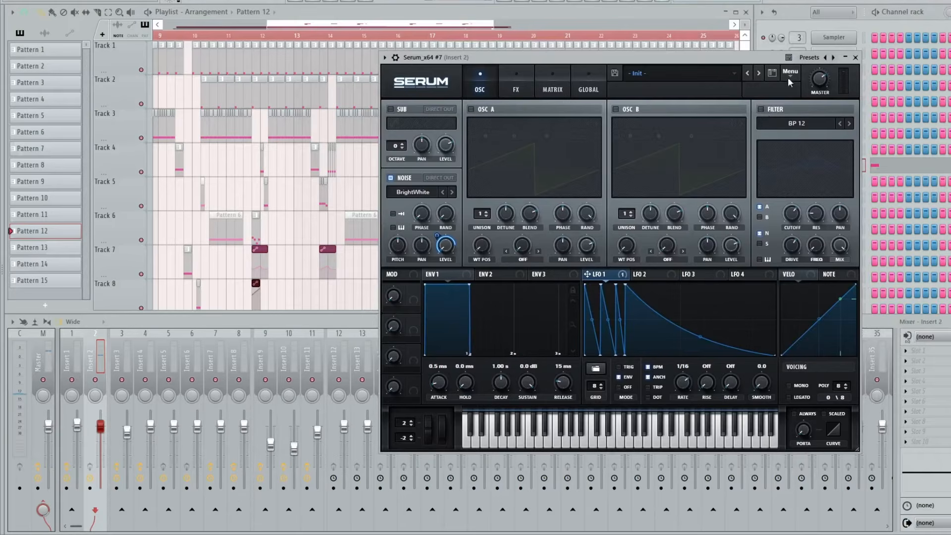
drag(693, 65, 676, 63)
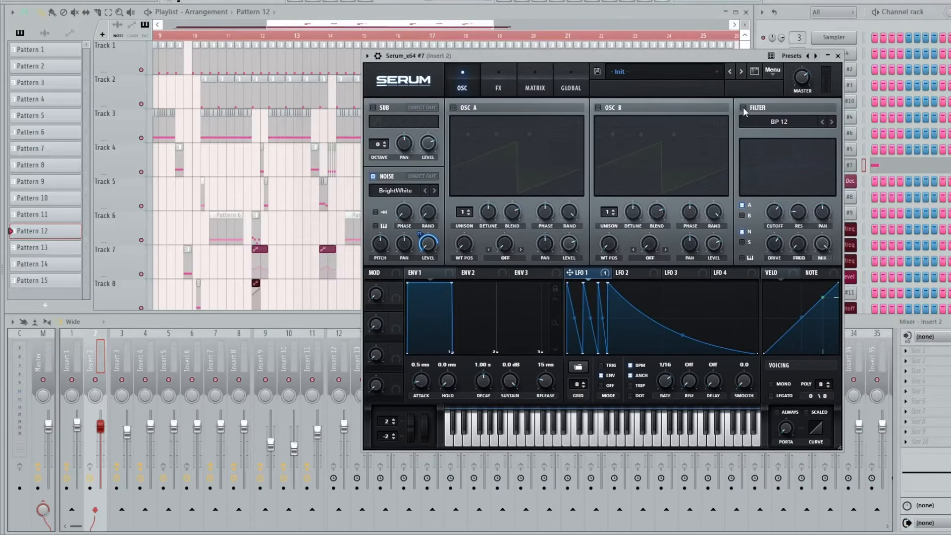
- Enable the BP 12 filter in Serum_x64 #7 and audition the pattern repeatedly
click(743, 107)
drag(742, 57, 699, 32)
key(space)
key(space)
key(space)
key(space)
key(space)
key(space)
key(space)
key(space)
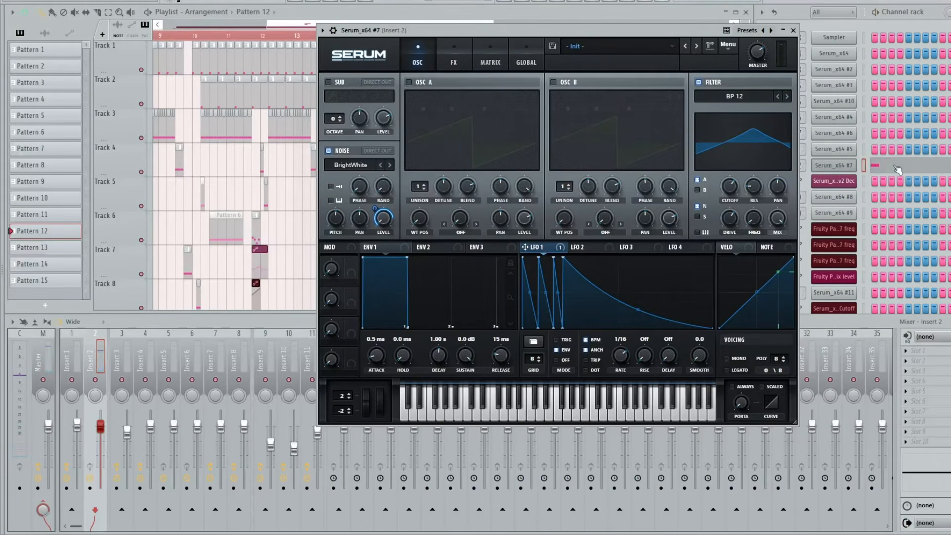
- Check the reverb effect in Serum_x64 #7 and close its window
click(443, 60)
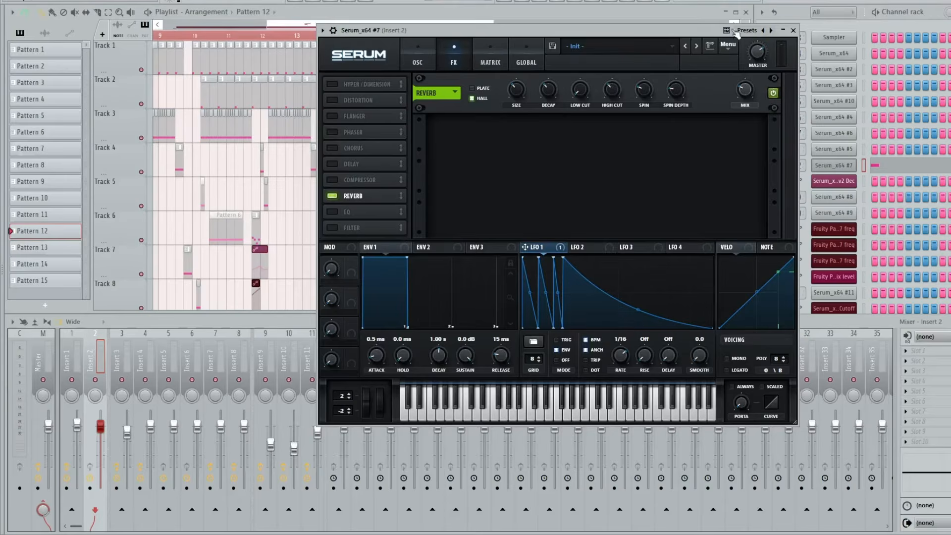
drag(716, 31, 654, 96)
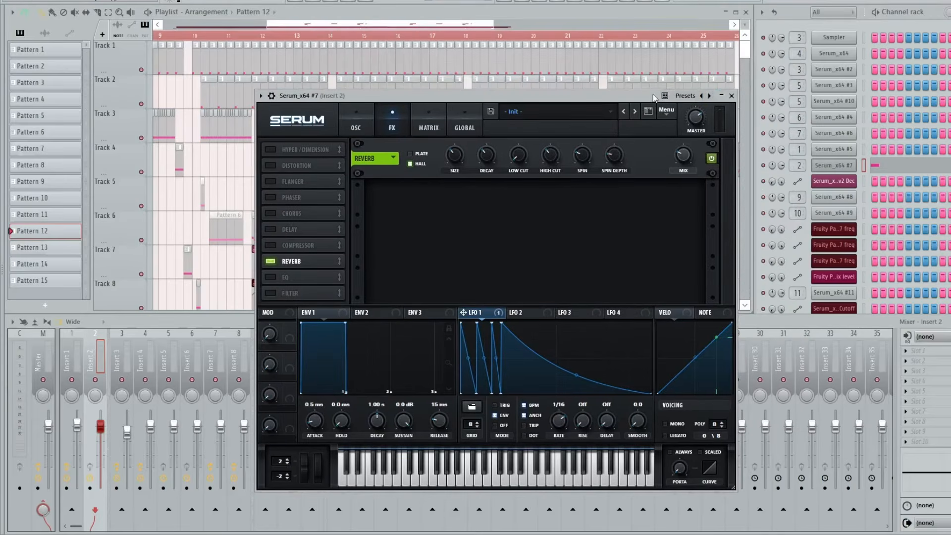
click(731, 96)
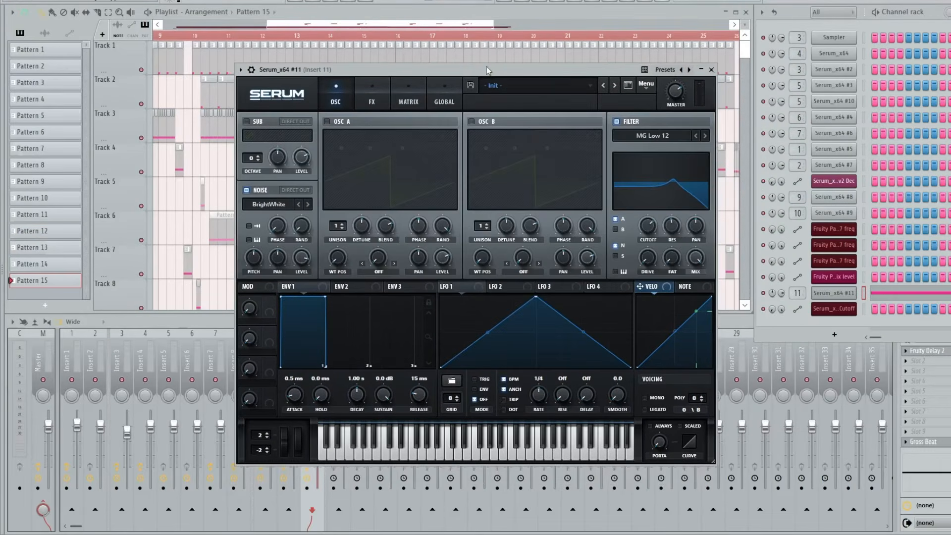